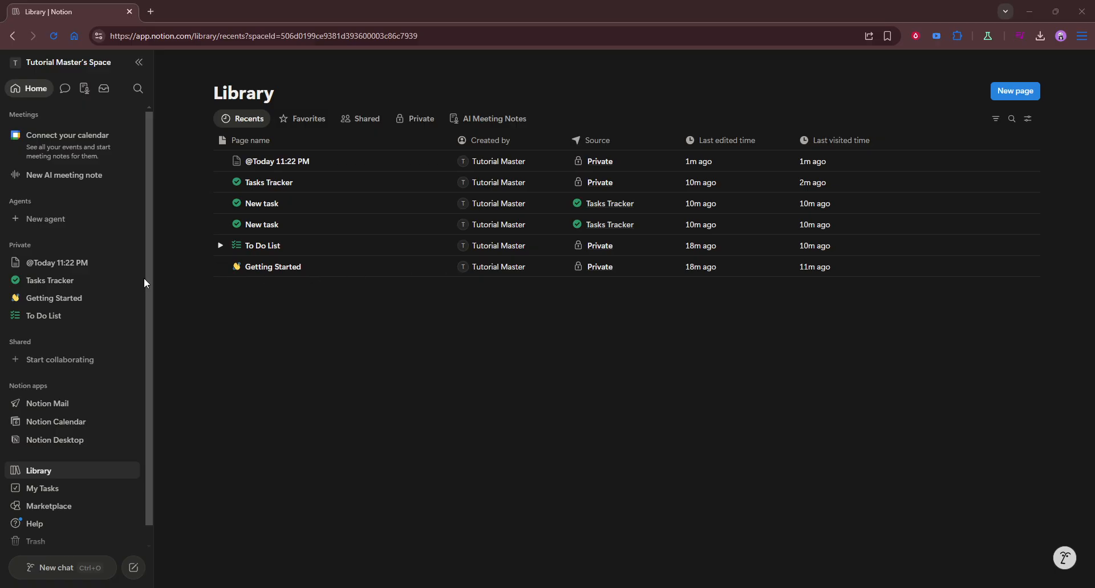
Open the Tasks Tracker database and add a blank new task row.
{"action": "left_click", "coordinate": [68, 281]}
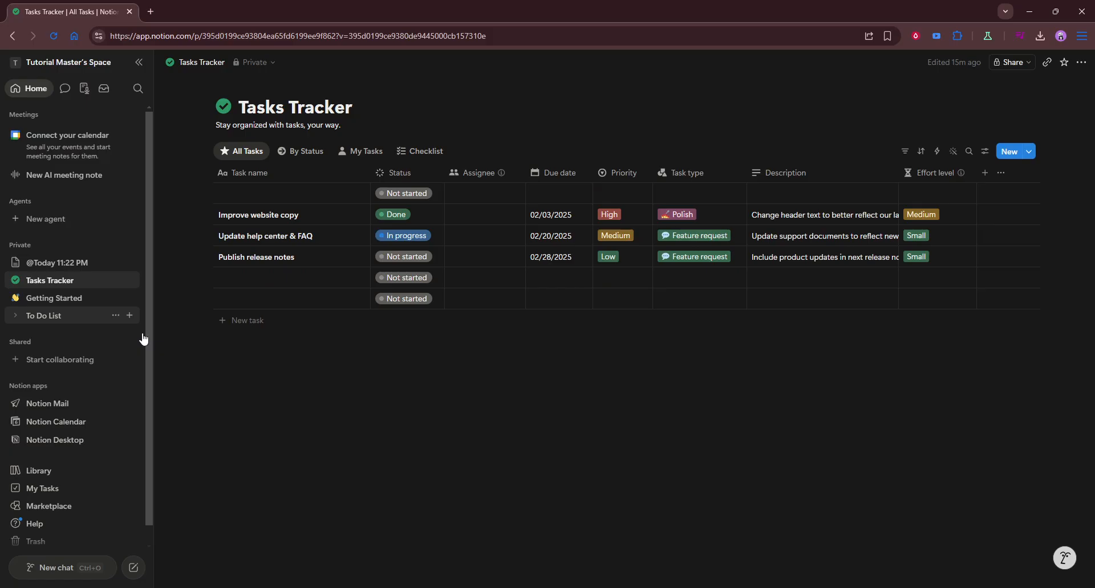
{"action": "left_click", "coordinate": [246, 320]}
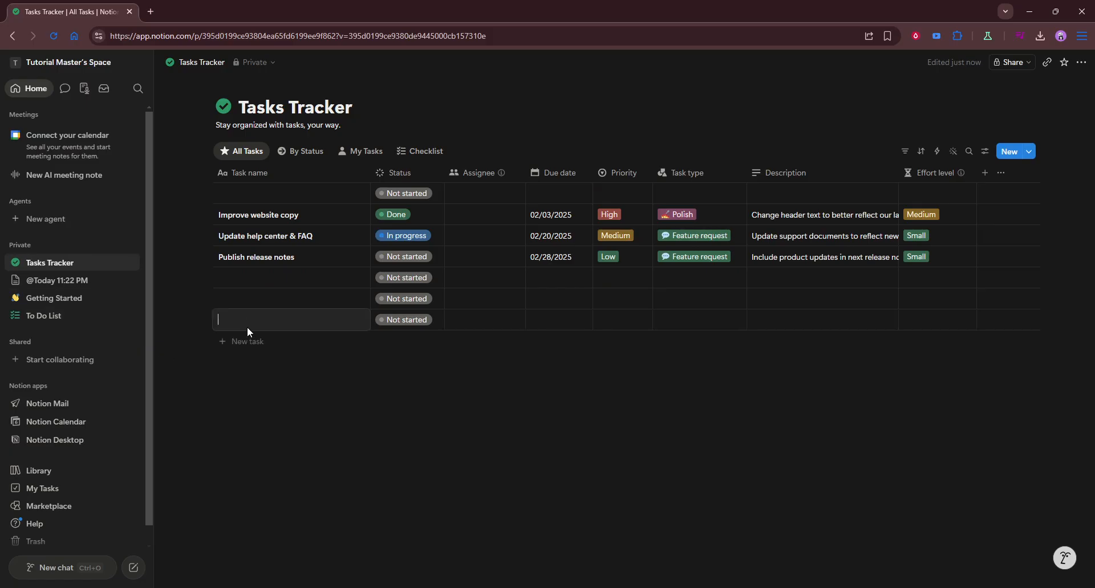
{"action": "left_click", "coordinate": [298, 345]}
{"action": "left_click", "coordinate": [298, 344]}
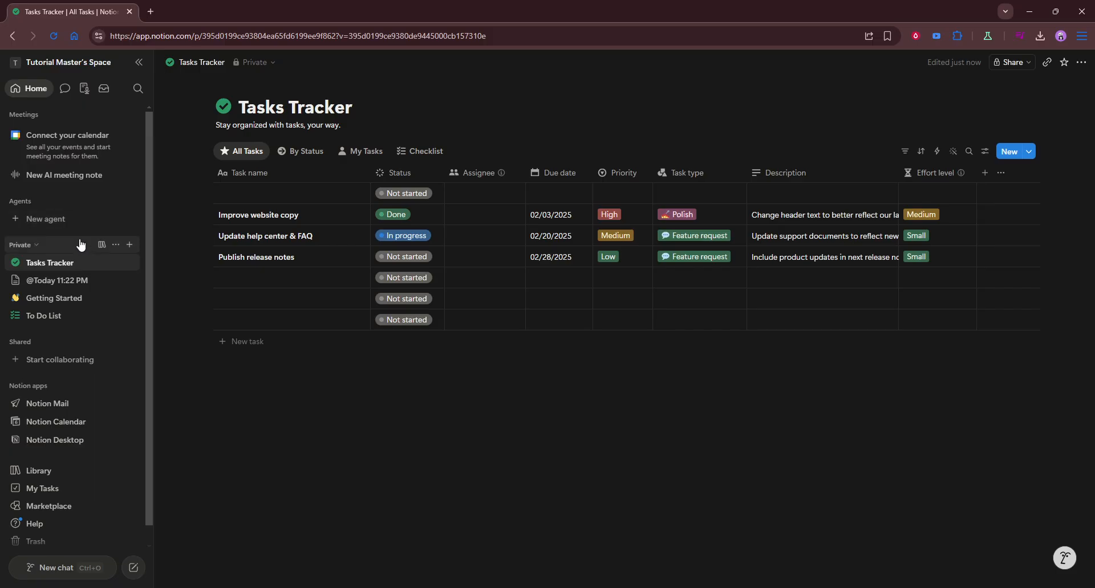
Create a new private page in the workspace.
{"action": "left_click", "coordinate": [129, 263]}
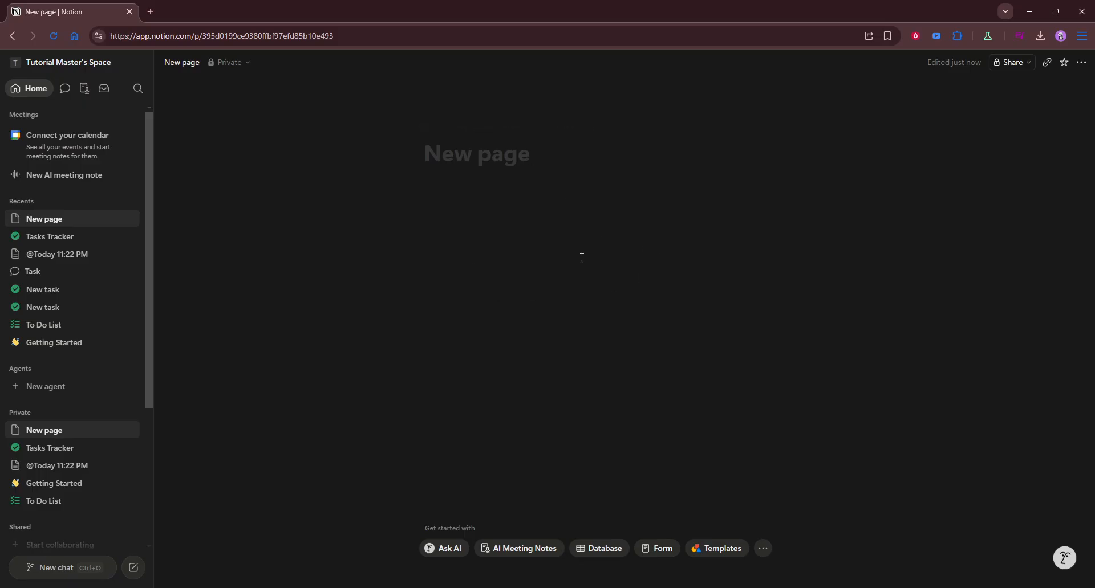
Insert a simple table block on the new page, then undo the insertion.
{"action": "left_click", "coordinate": [588, 227]}
{"action": "type", "text": "/"}
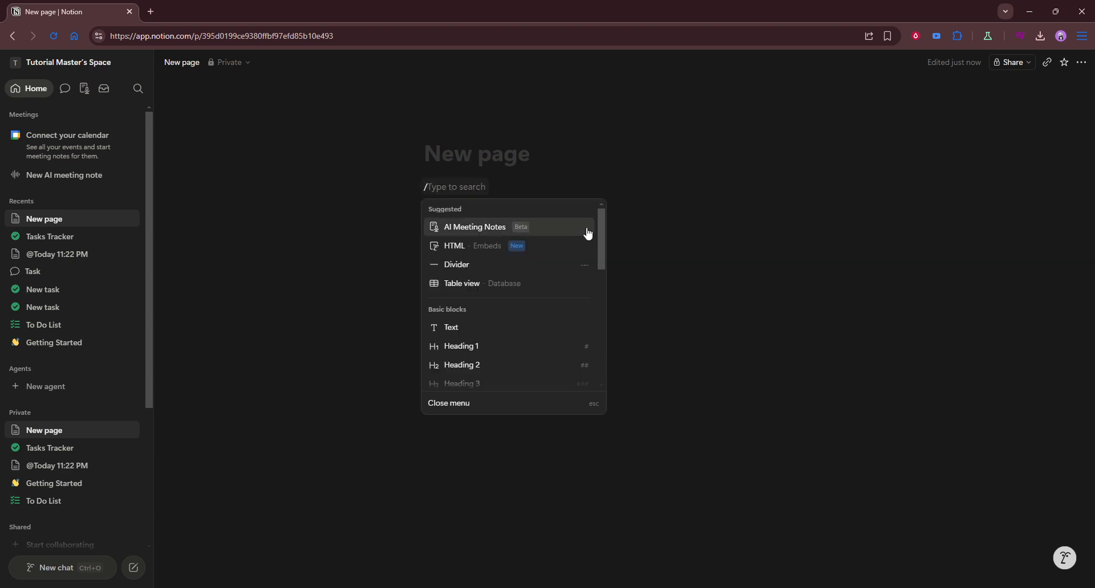
{"action": "type", "text": "ta"}
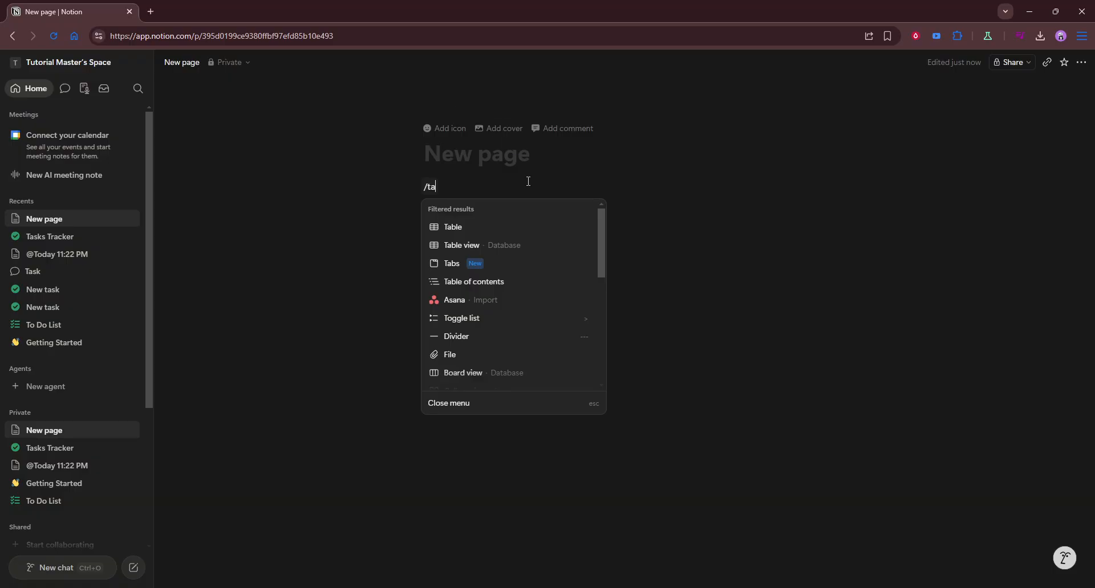
{"action": "left_click", "coordinate": [522, 228]}
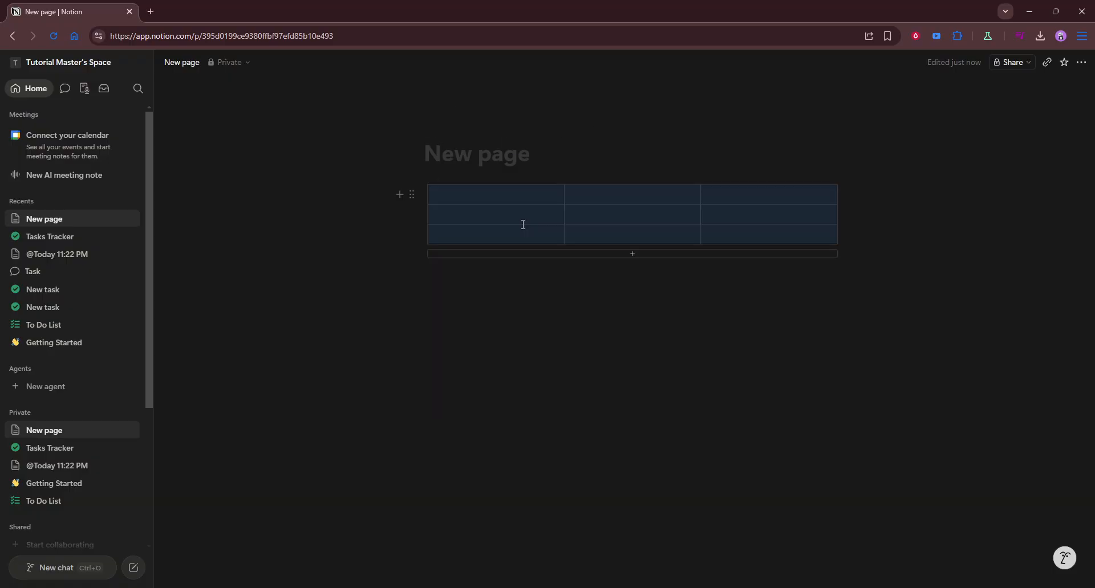
{"action": "left_click", "coordinate": [542, 276]}
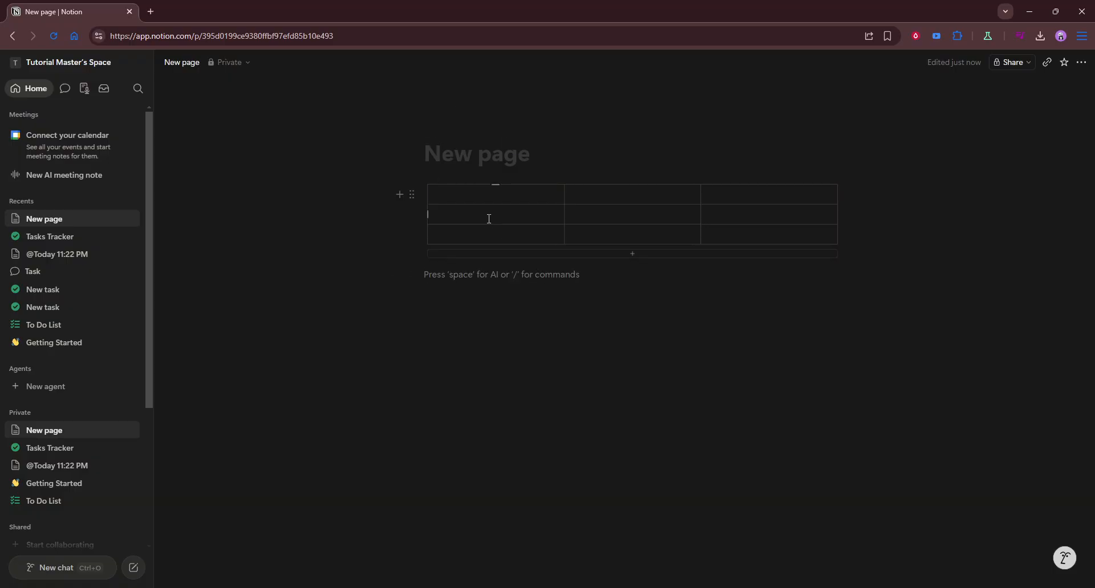
{"action": "key", "text": "ctrl+z"}
{"action": "key", "text": "ctrl+z"}
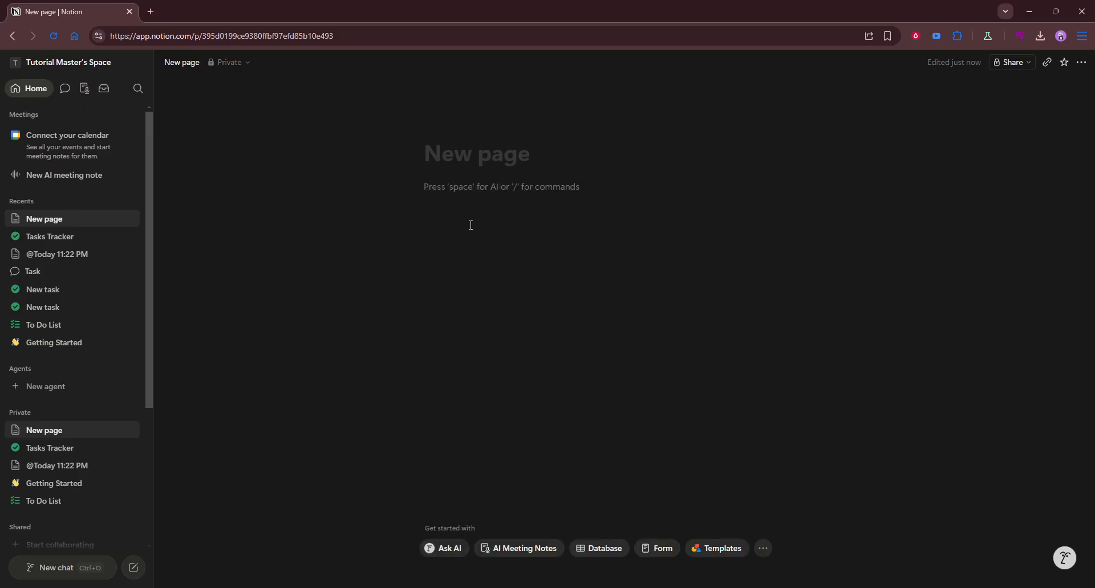
{"action": "key", "text": "slash"}
{"action": "type", "text": "tabl"}
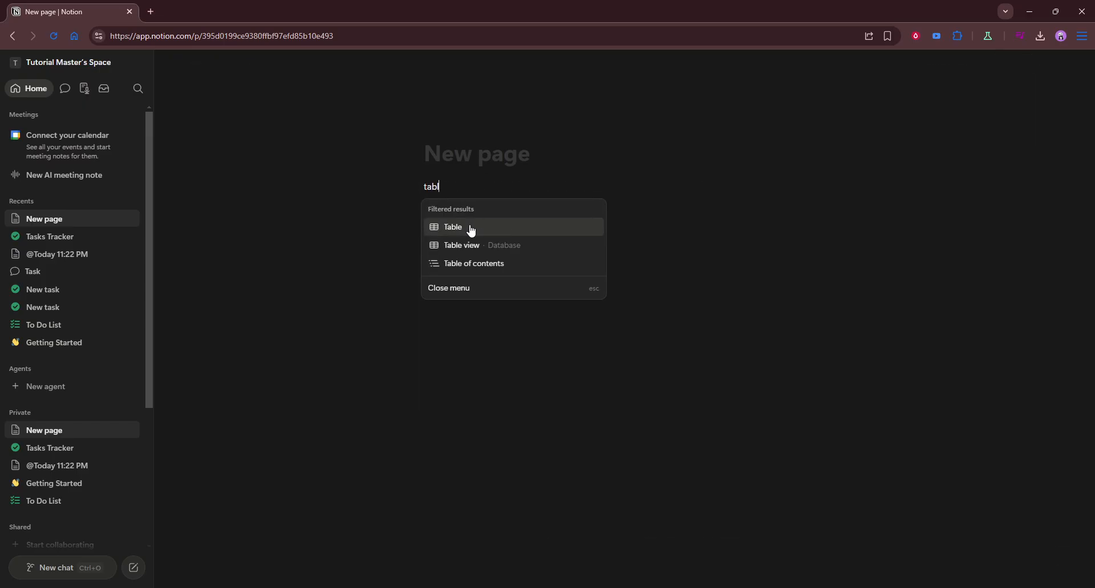
{"action": "type", "text": "/"}
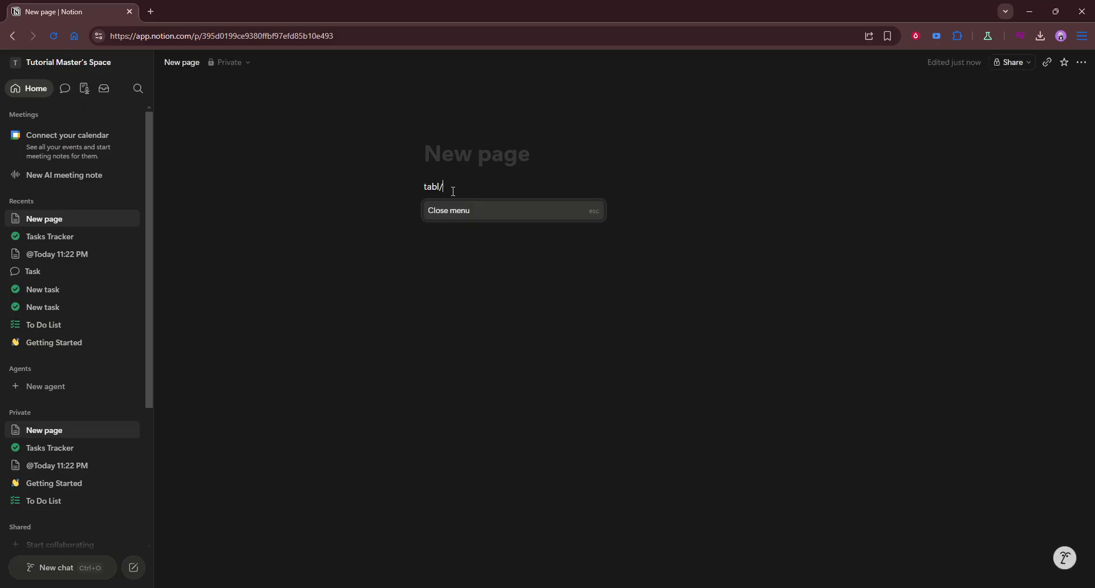
{"action": "left_click_drag", "start_coordinate": [455, 188], "coordinate": [382, 183]}
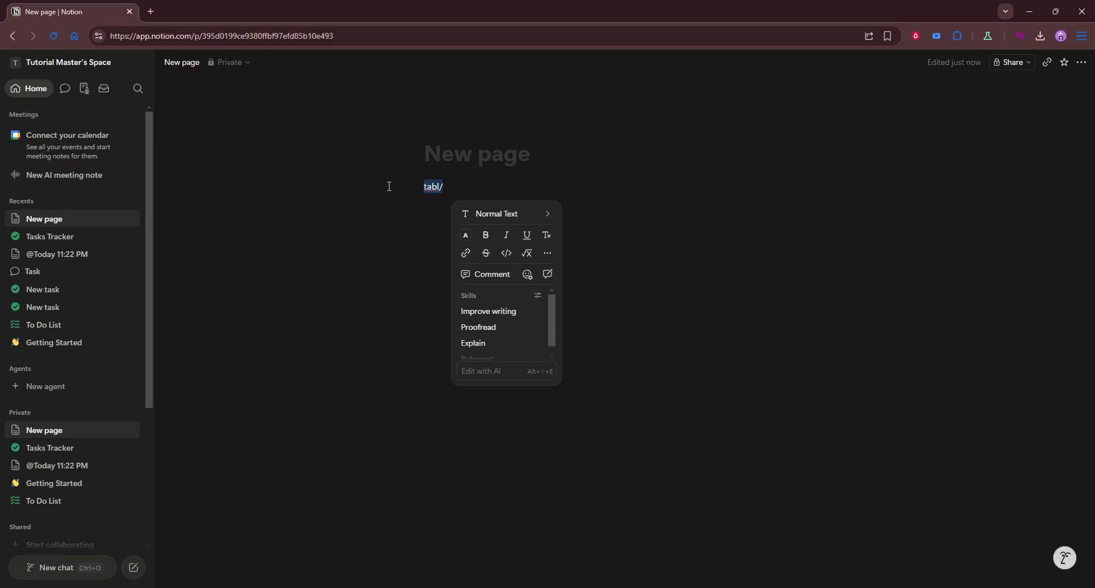
{"action": "type", "text": "/table"}
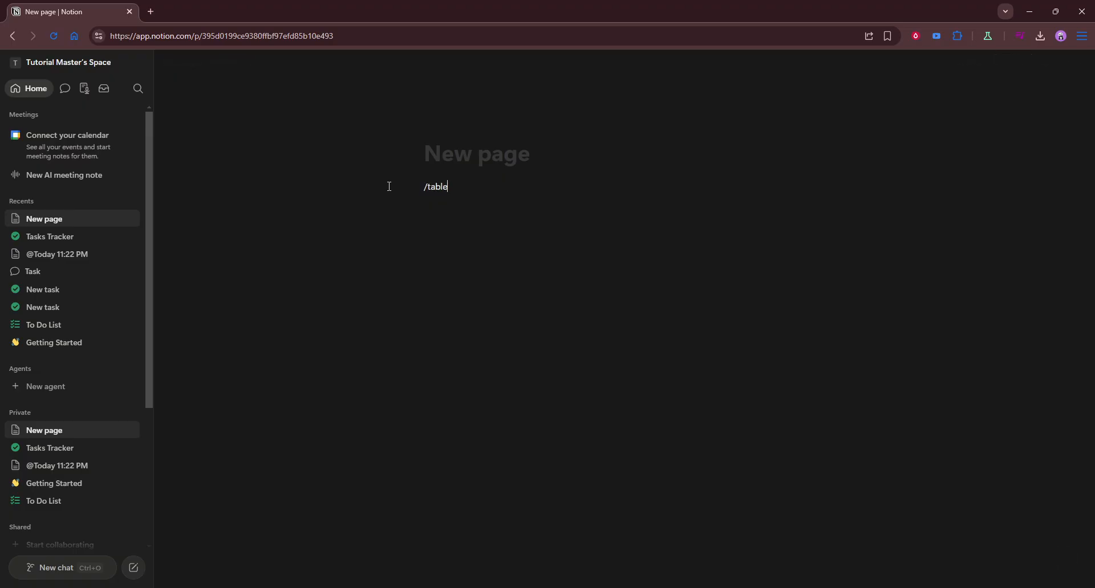
{"action": "key", "text": "Escape"}
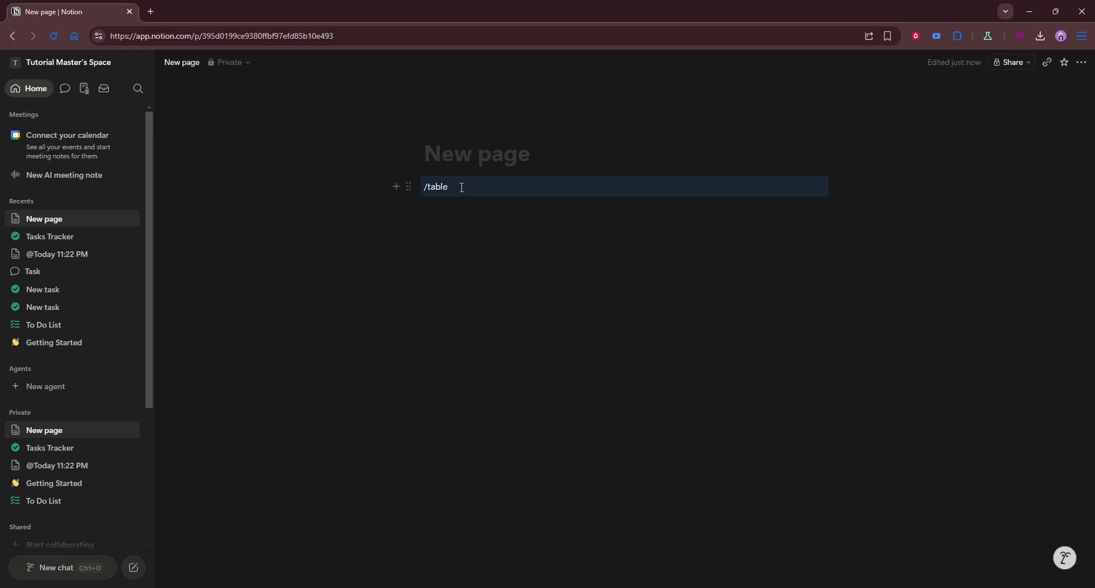
{"action": "key", "text": "BackSpace"}
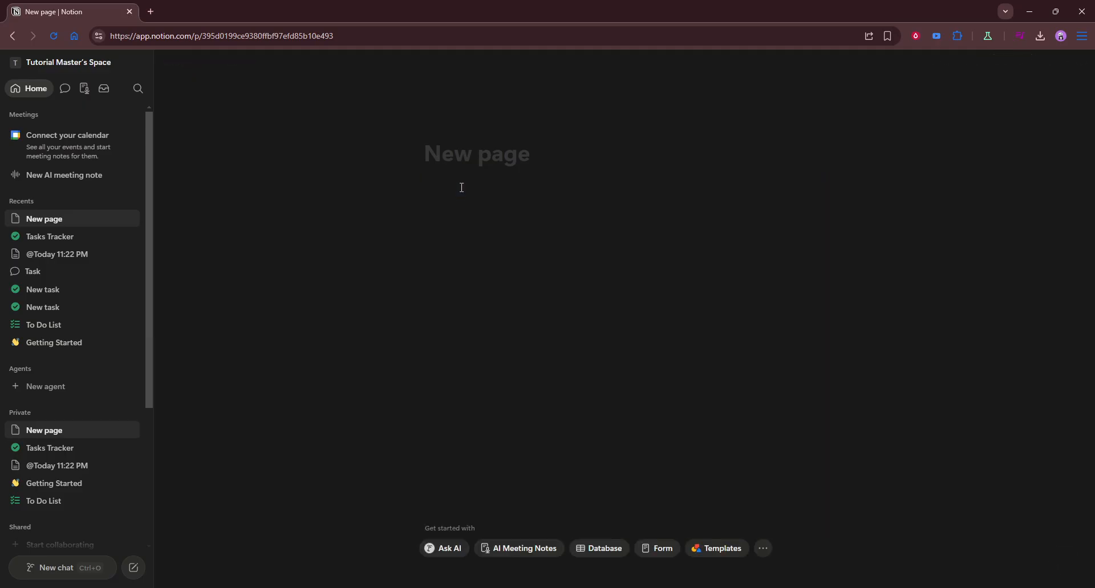
Insert an inline Table view database on the page and close its setup panel.
{"action": "left_click", "coordinate": [461, 187]}
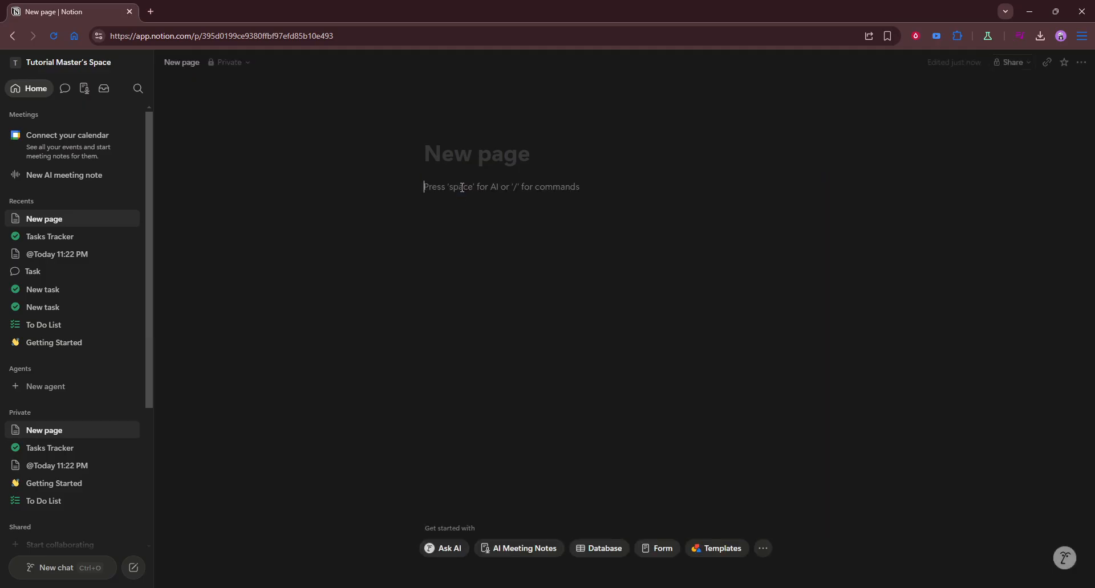
{"action": "type", "text": "/tab"}
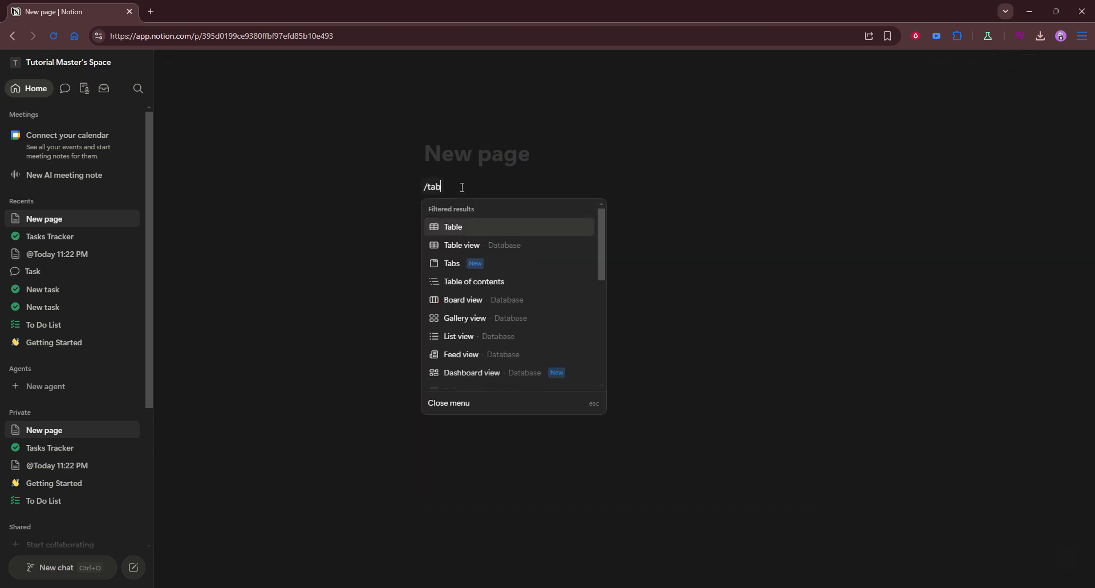
{"action": "left_click", "coordinate": [493, 246]}
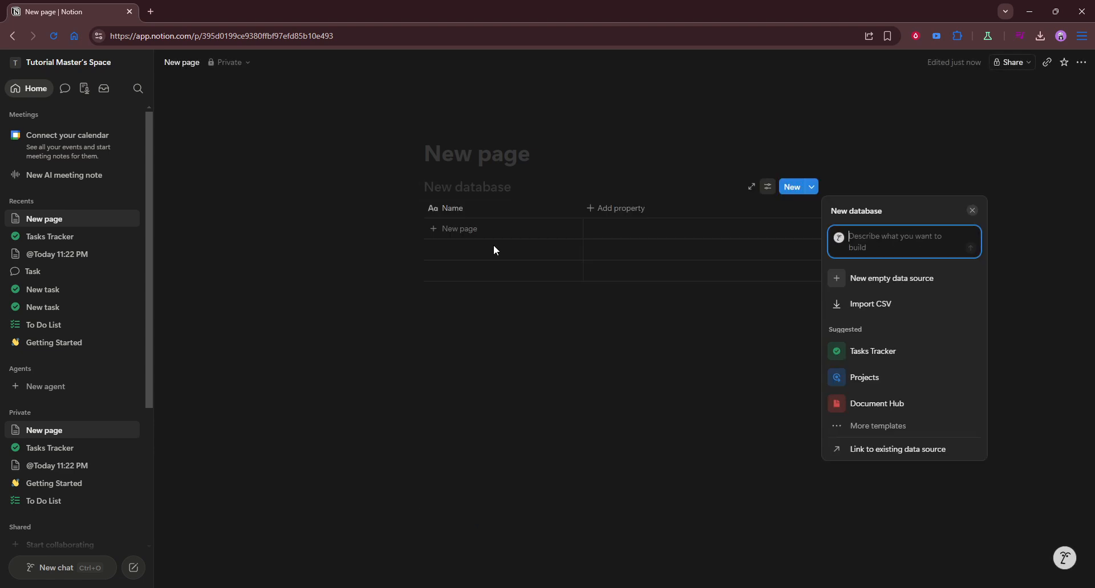
{"action": "left_click", "coordinate": [587, 307]}
{"action": "left_click", "coordinate": [496, 320]}
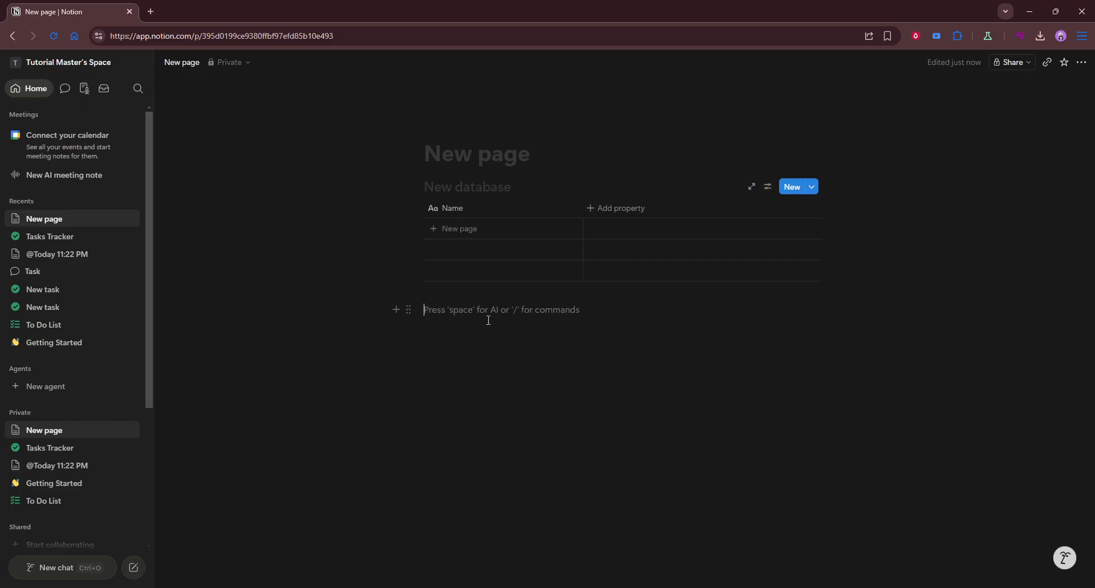
Title the first database Assignments.
{"action": "left_click", "coordinate": [478, 182]}
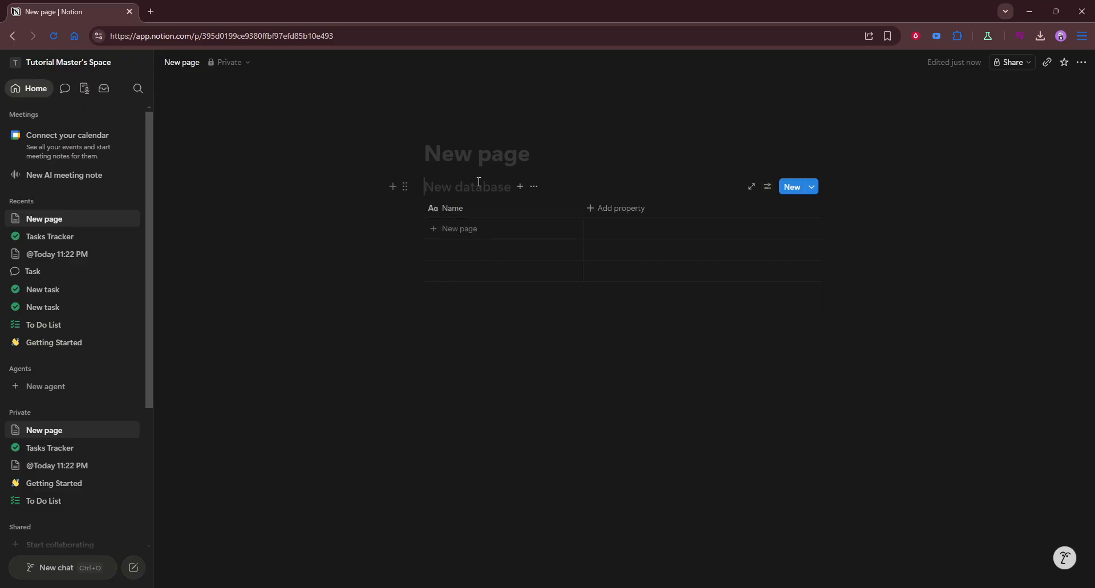
{"action": "type", "text": "As"}
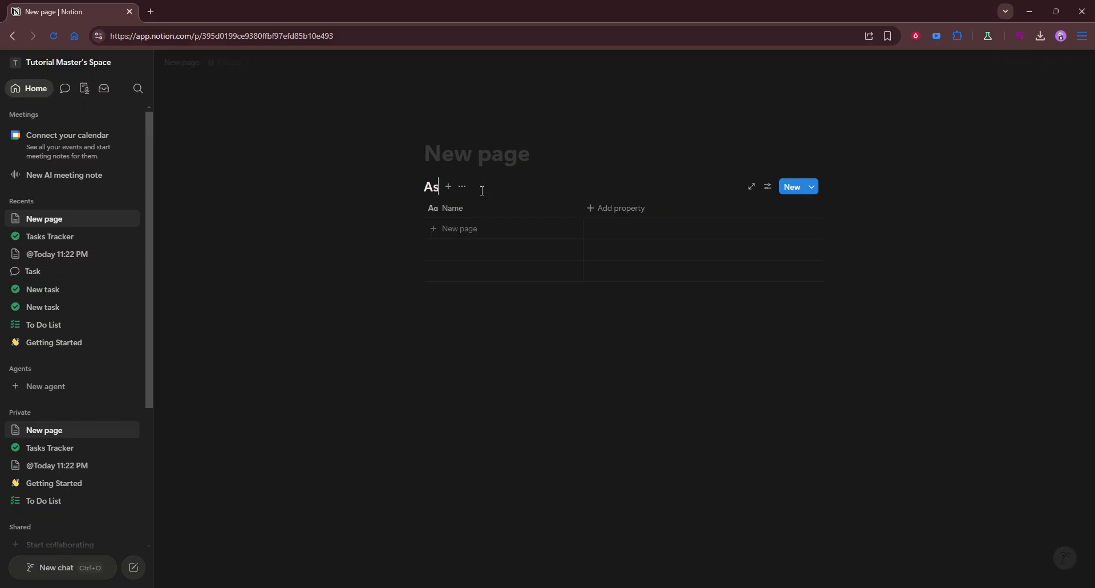
{"action": "type", "text": "signments"}
Add a second inline Table view database below the Assignments database.
{"action": "left_click", "coordinate": [517, 304]}
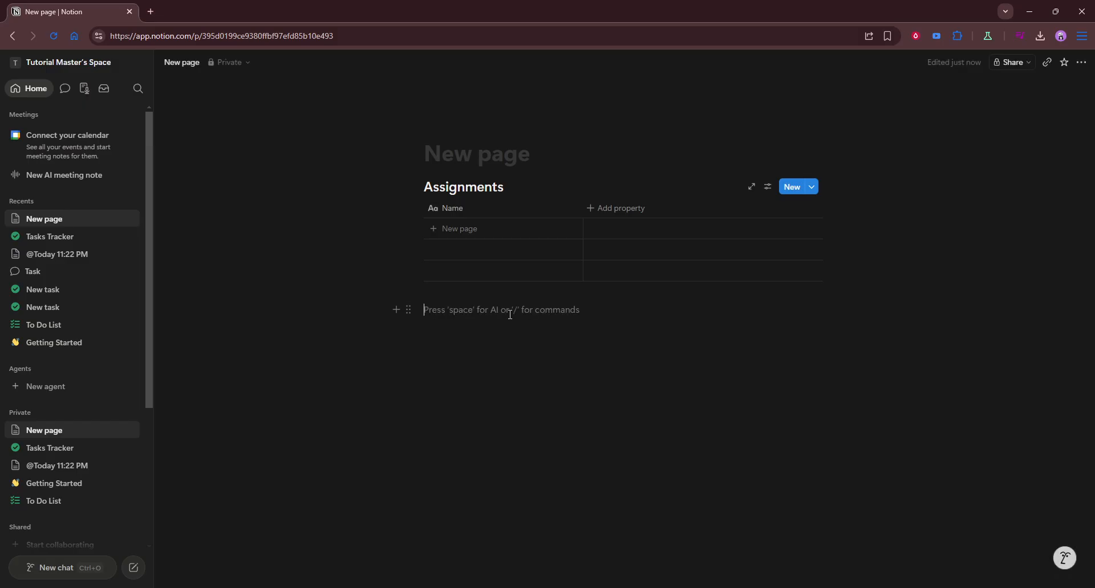
{"action": "type", "text": "/tabl"}
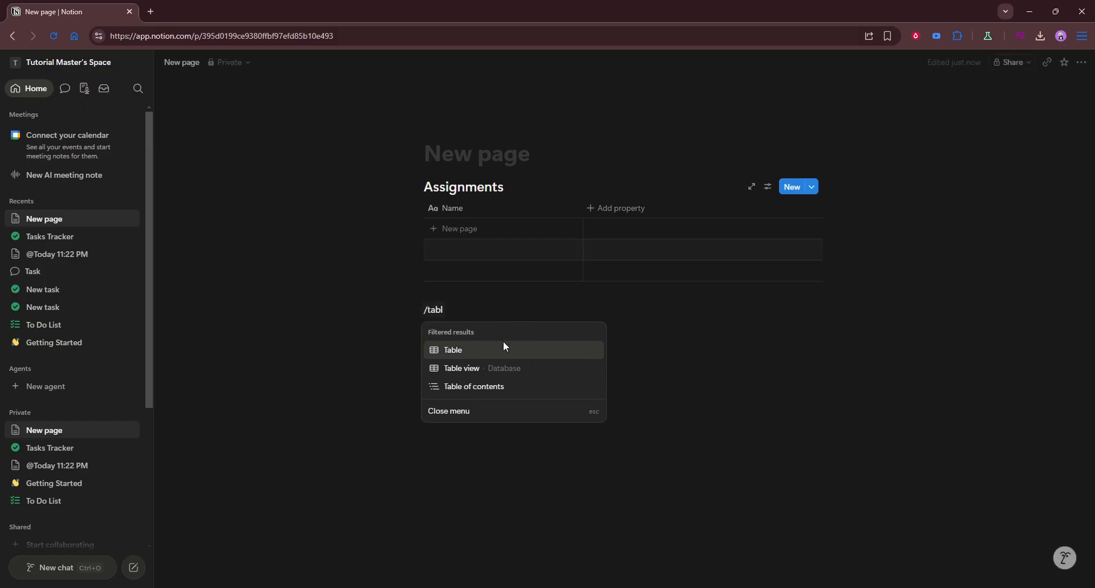
{"action": "left_click", "coordinate": [468, 371]}
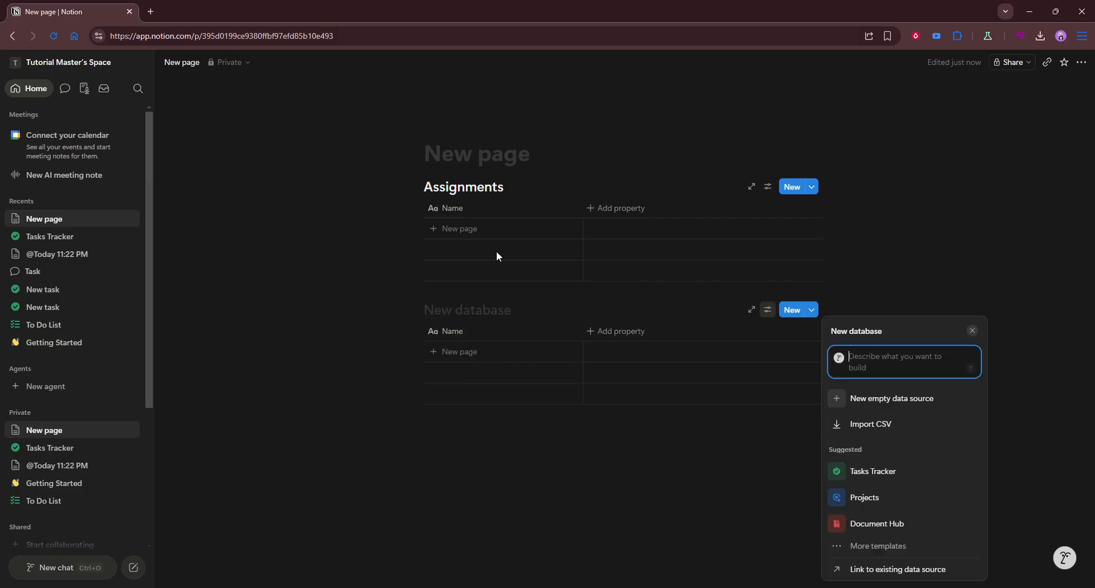
Title the second database Checklist.
{"action": "left_click", "coordinate": [484, 308]}
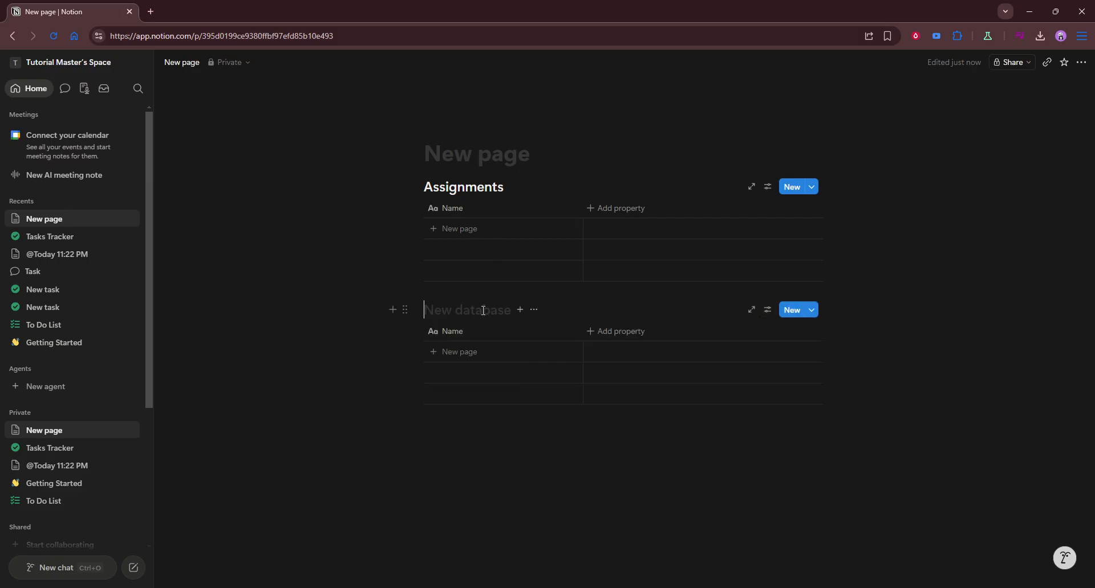
{"action": "type", "text": "Che"}
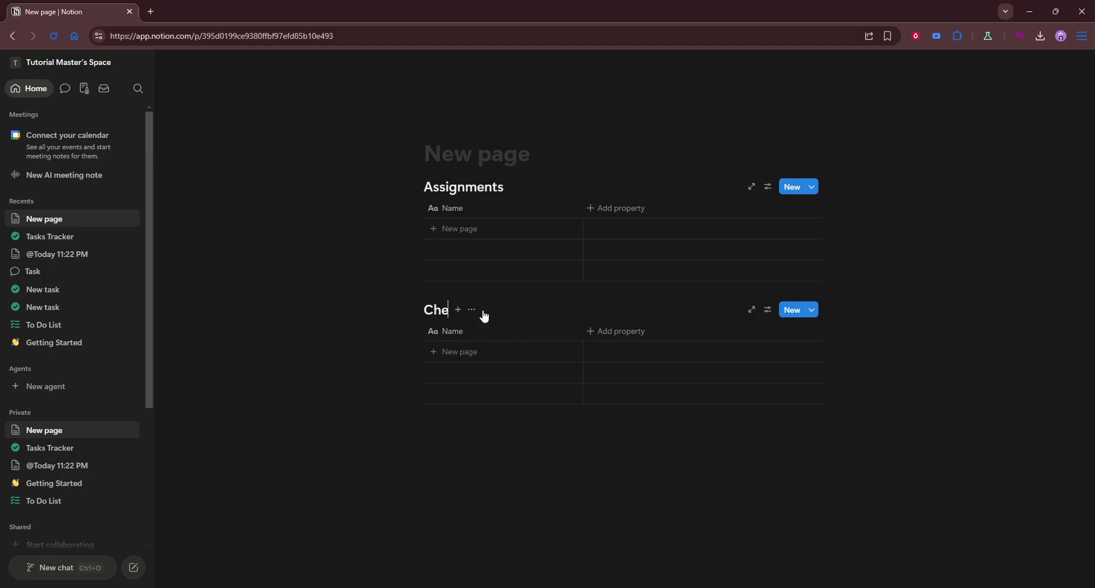
{"action": "type", "text": "cklist"}
Insert a Board view database below the Checklist table and close its setup panel.
{"action": "left_click", "coordinate": [539, 445]}
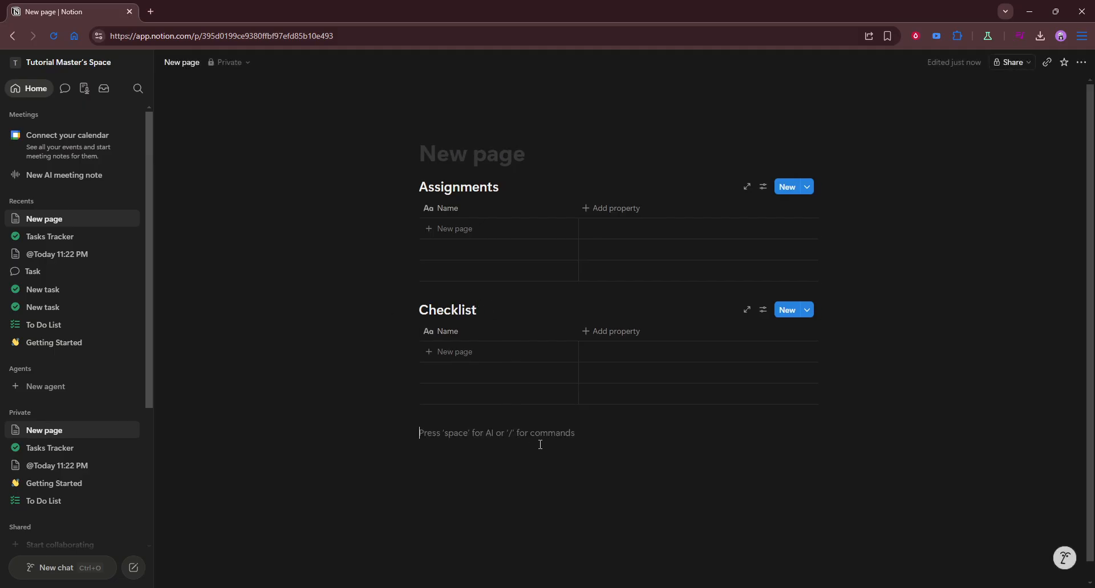
{"action": "type", "text": "/re"}
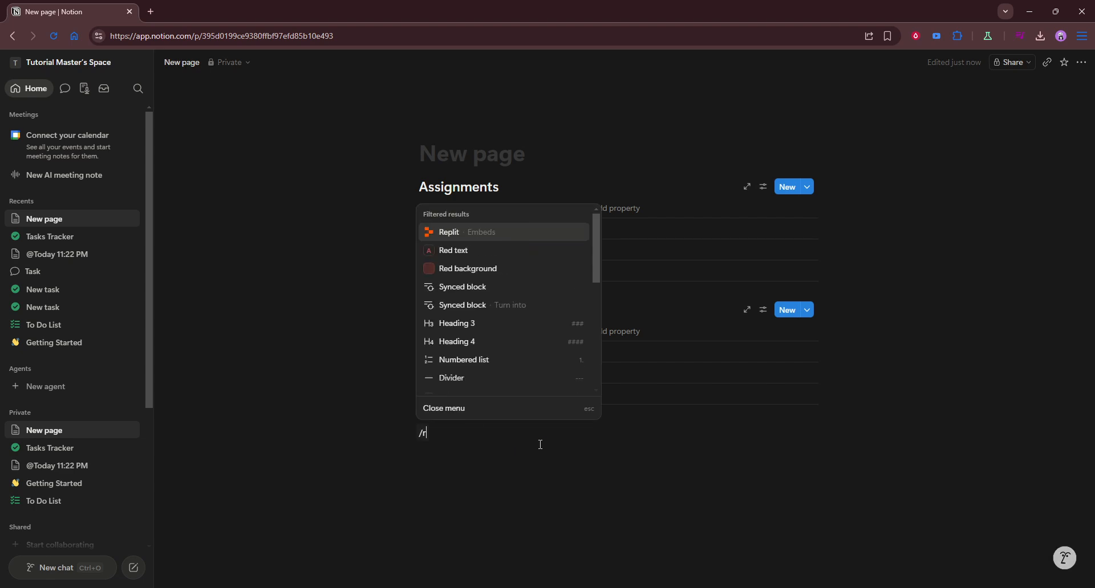
{"action": "key", "text": "BackSpace"}
{"action": "key", "text": "BackSpace"}
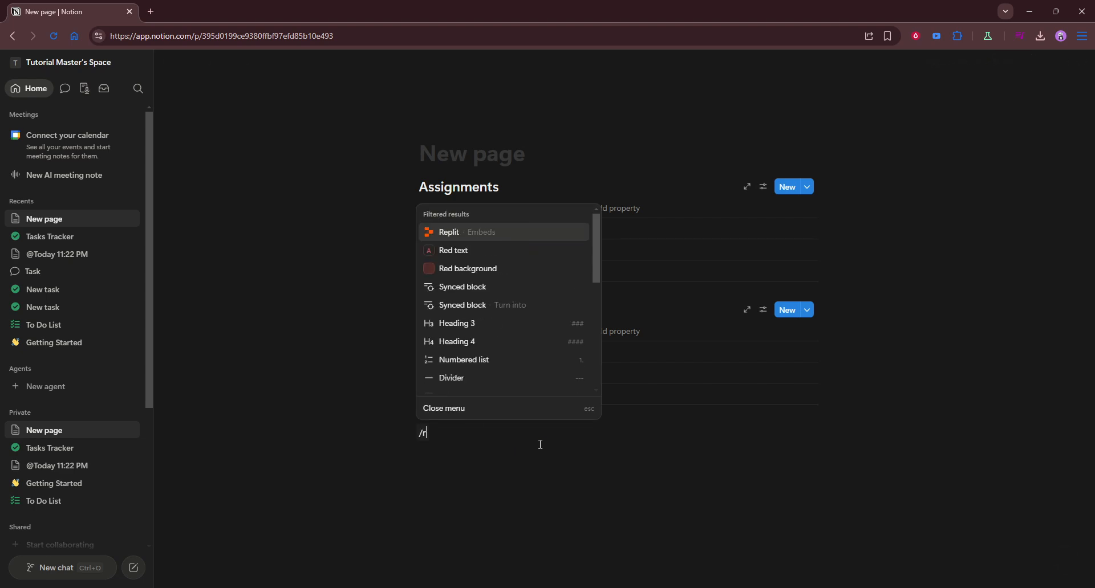
{"action": "type", "text": "database"}
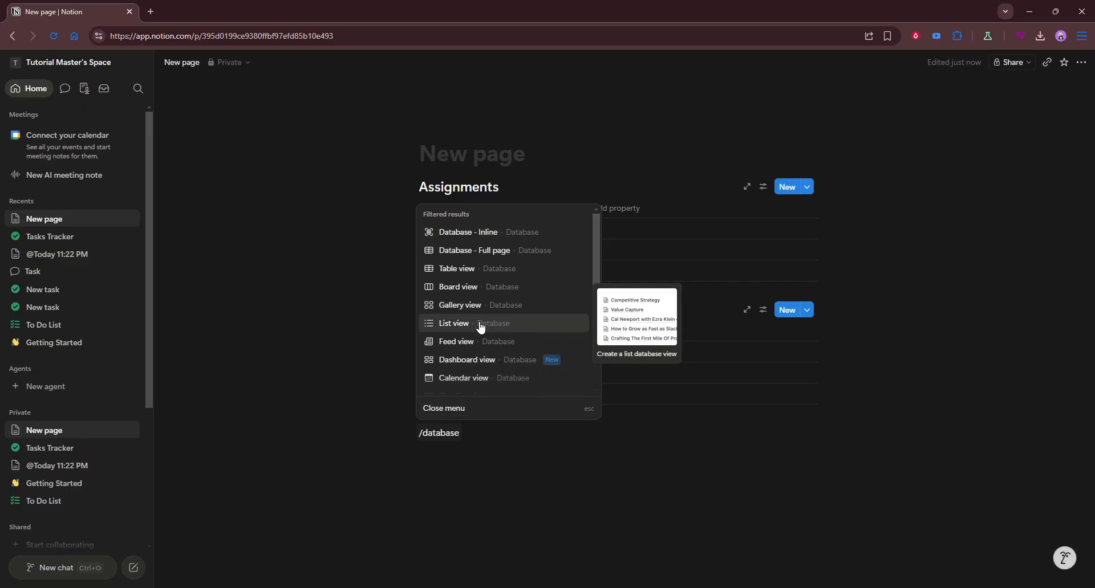
{"action": "scroll", "coordinate": [481, 325], "scroll_direction": "down", "scroll_amount": 1}
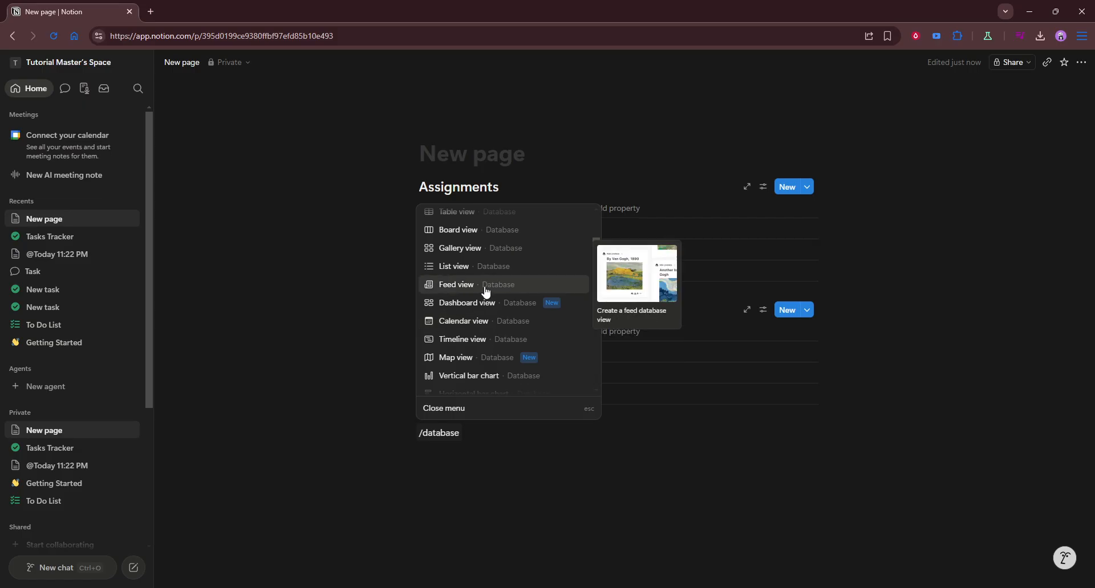
{"action": "scroll", "coordinate": [497, 288], "scroll_direction": "down", "scroll_amount": 1}
{"action": "scroll", "coordinate": [500, 328], "scroll_direction": "down", "scroll_amount": 2}
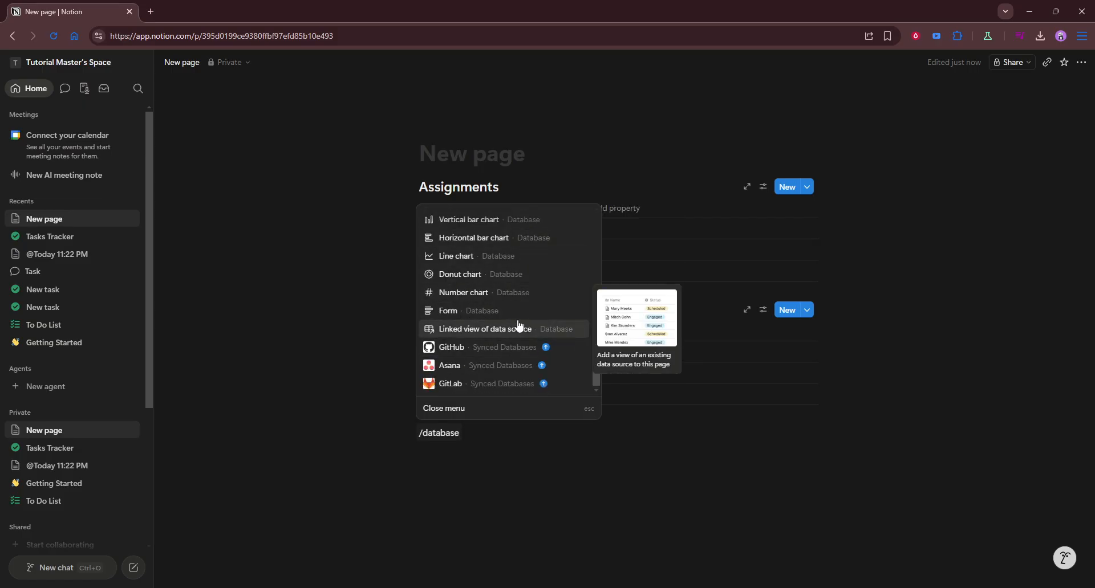
{"action": "scroll", "coordinate": [502, 314], "scroll_direction": "up", "scroll_amount": 5}
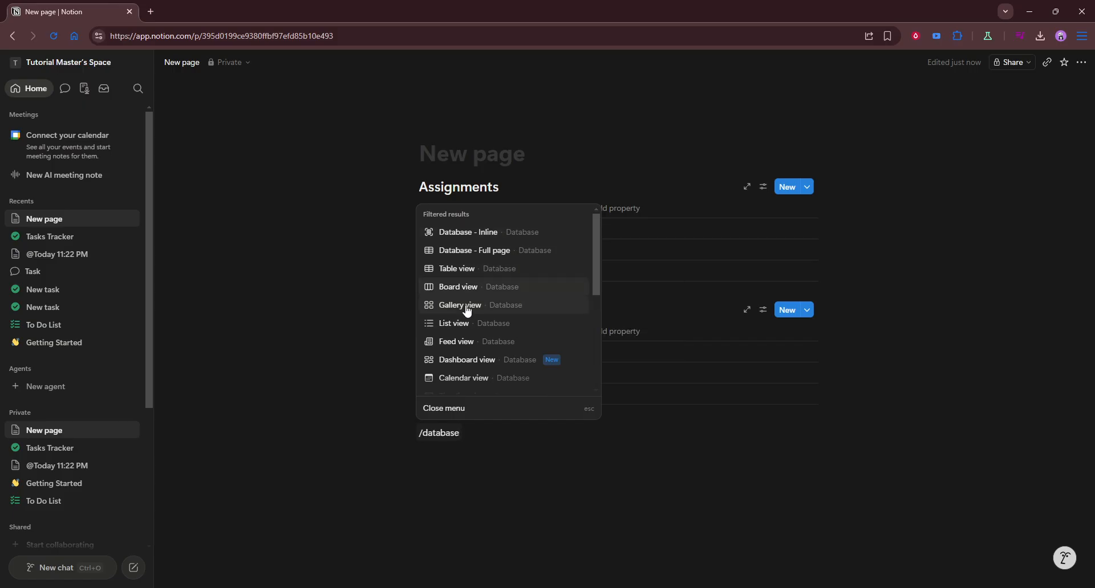
{"action": "left_click", "coordinate": [438, 287]}
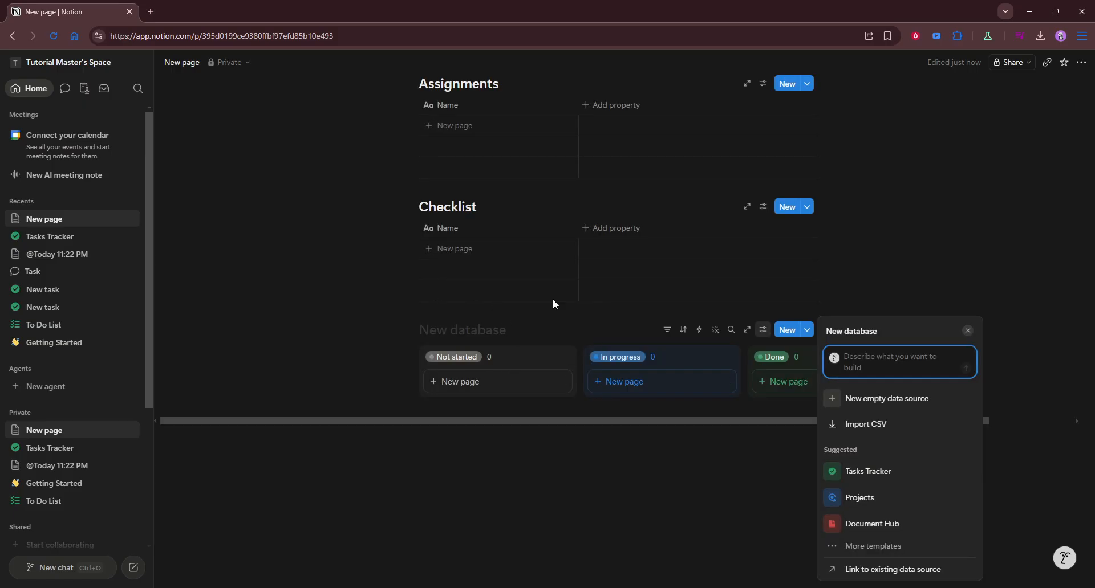
{"action": "left_click", "coordinate": [544, 334]}
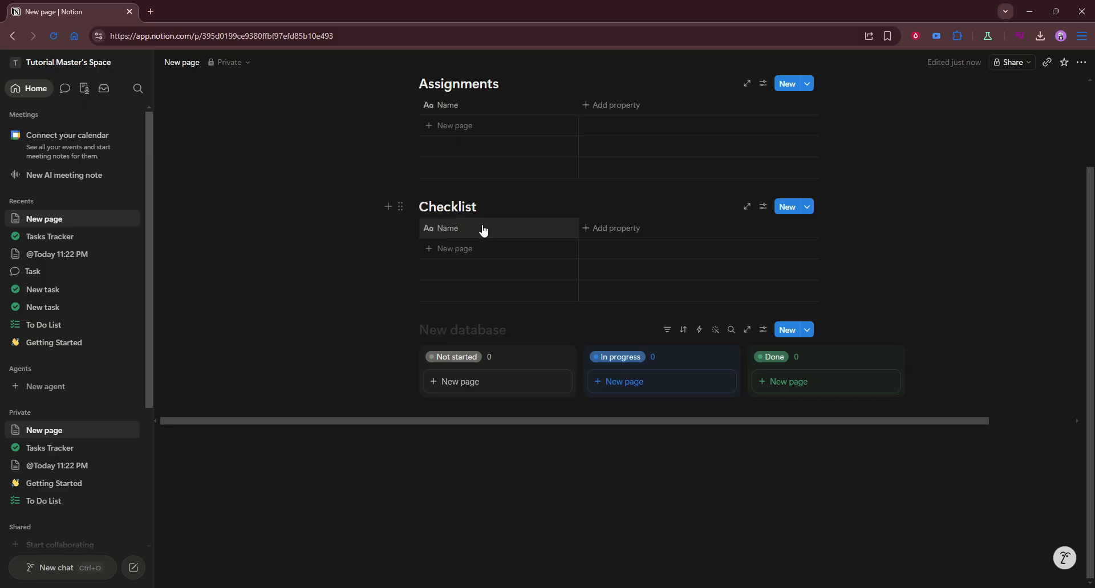
Title the board database Checklist.
{"action": "type", "text": "Checki"}
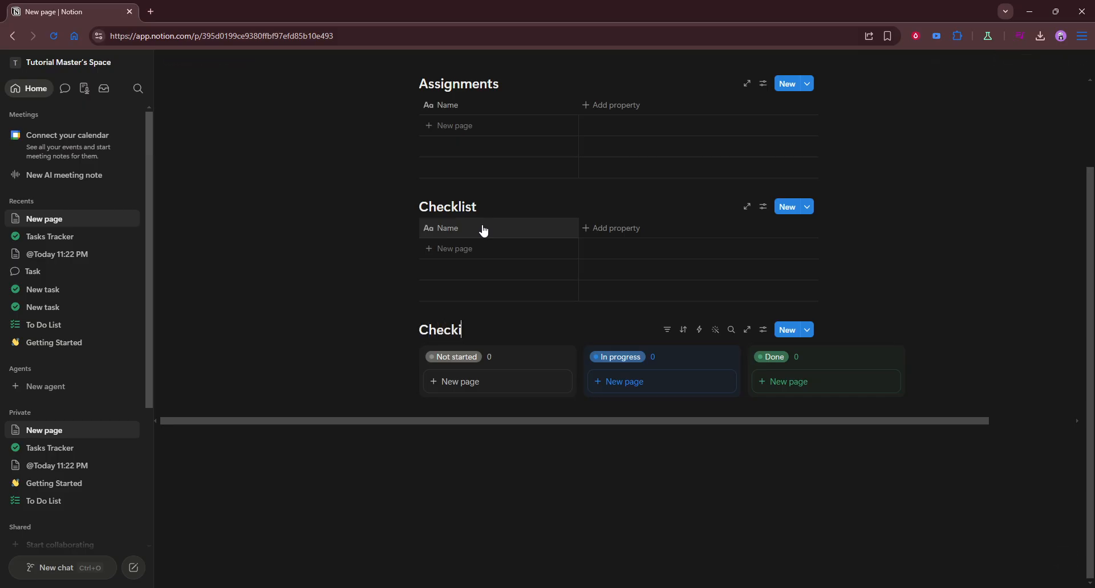
{"action": "key", "text": "BackSpace"}
{"action": "type", "text": "likst"}
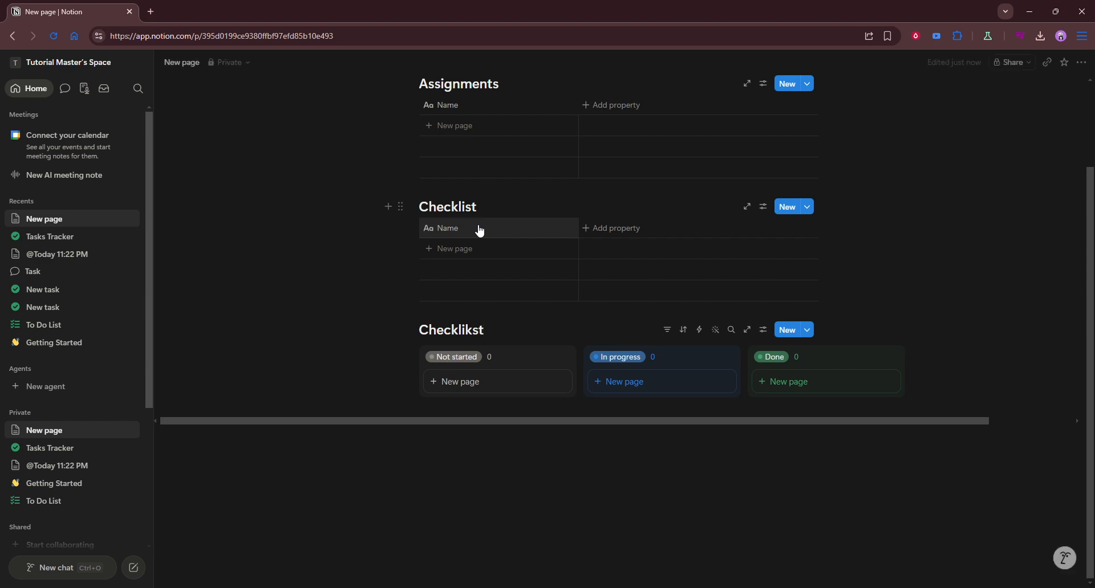
{"action": "key", "text": "BackSpace"}
{"action": "key", "text": "BackSpace"}
{"action": "key", "text": "BackSpace"}
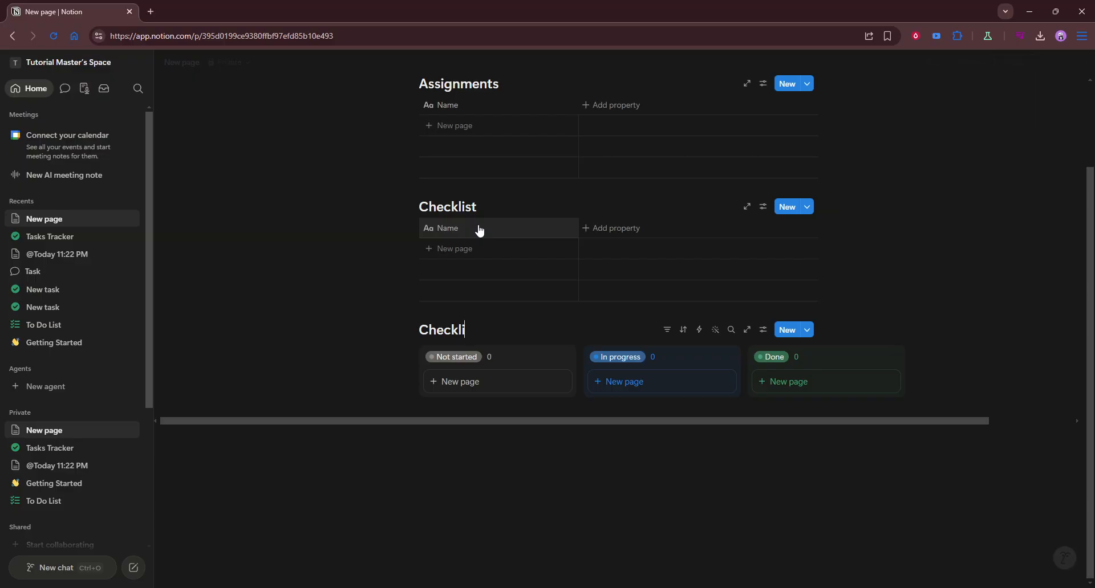
{"action": "type", "text": "st"}
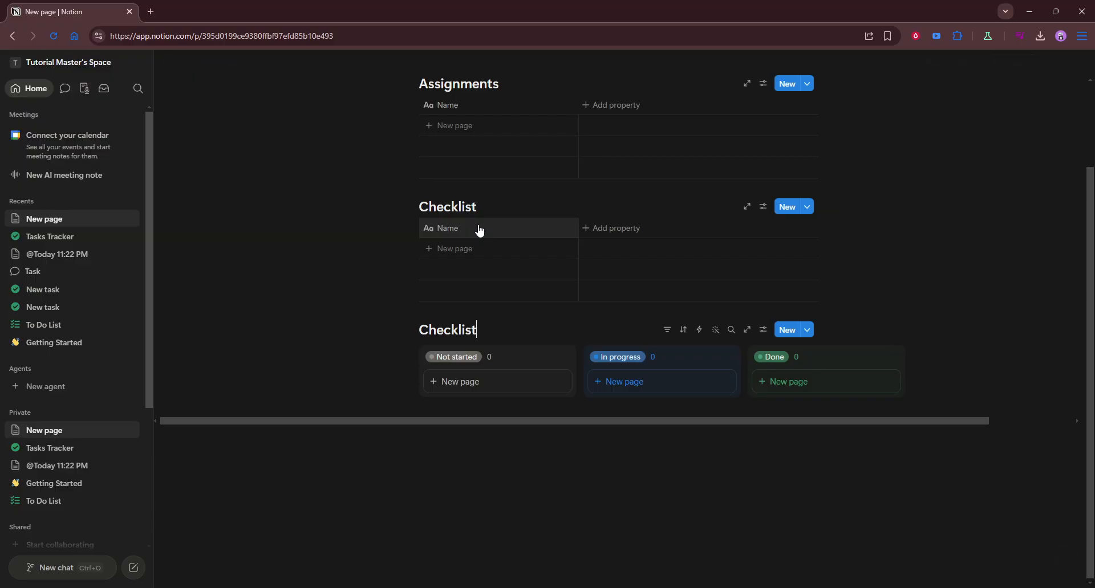